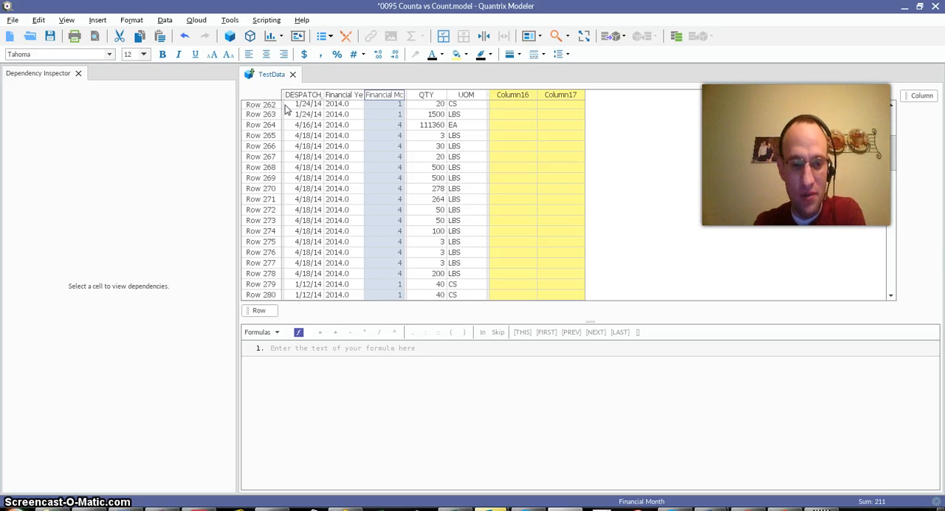
# - Examine the Financial Month values and their matching QTY entries around rows 263 to 271
pyautogui.click(377, 126)
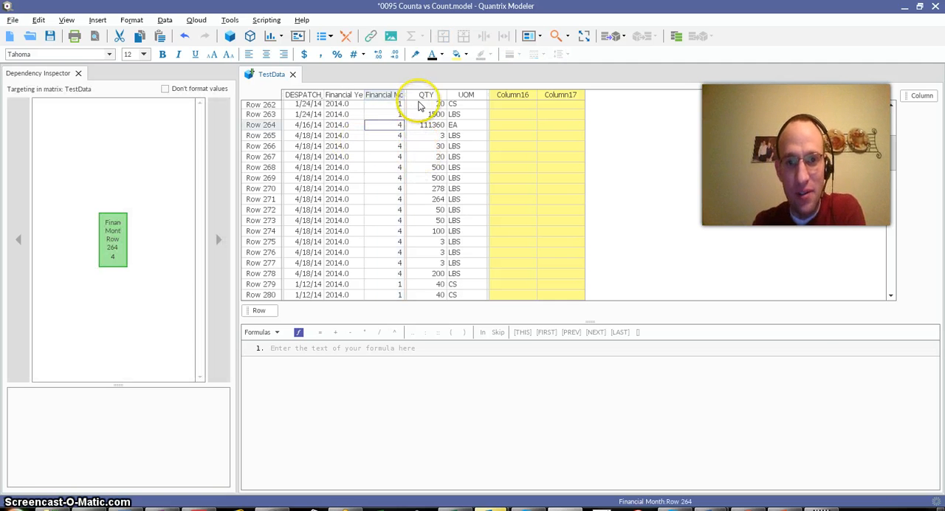
pyautogui.moveTo(422, 106); pyautogui.dragTo(417, 180)
pyautogui.moveTo(383, 121); pyautogui.dragTo(388, 200)
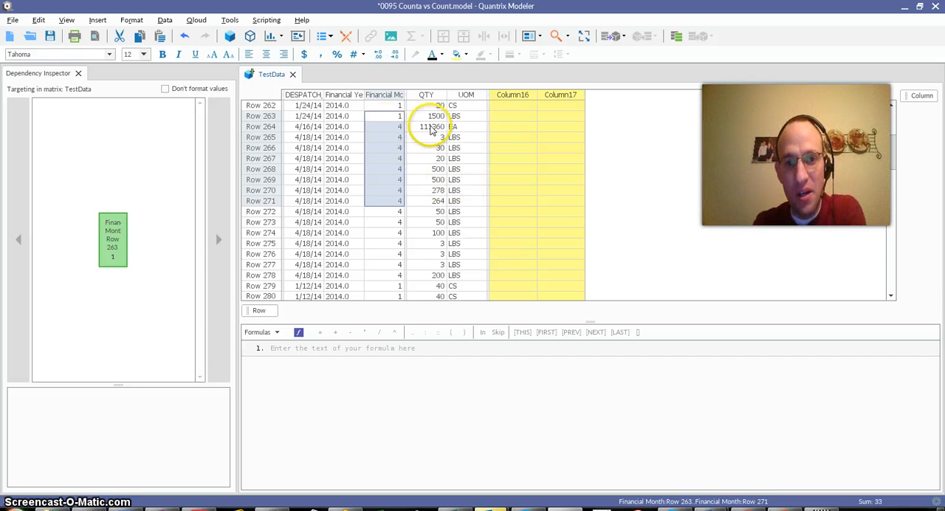
pyautogui.moveTo(430, 115); pyautogui.dragTo(434, 160)
pyautogui.click(399, 116)
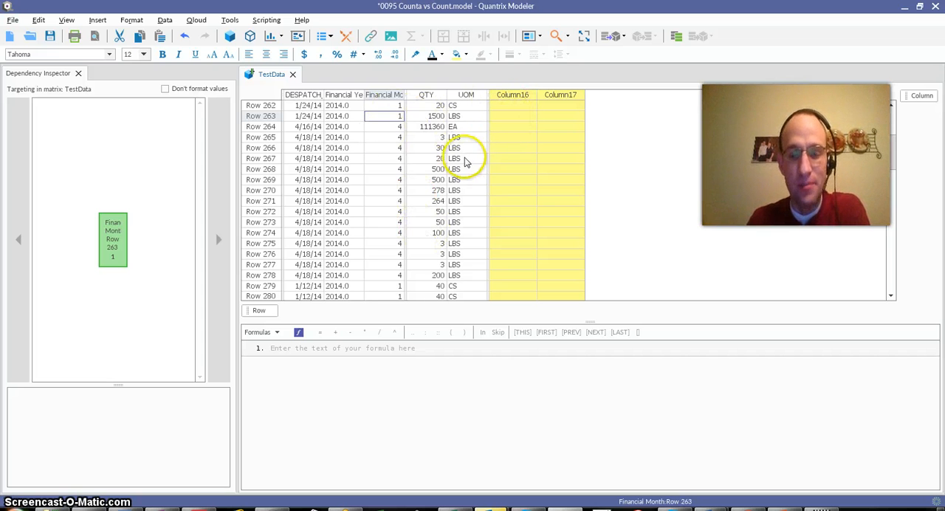
# - Enter the formula Column16 = sumif(Financial Month, Financial Month, QTY) for the TestData matrix
pyautogui.click(522, 96)
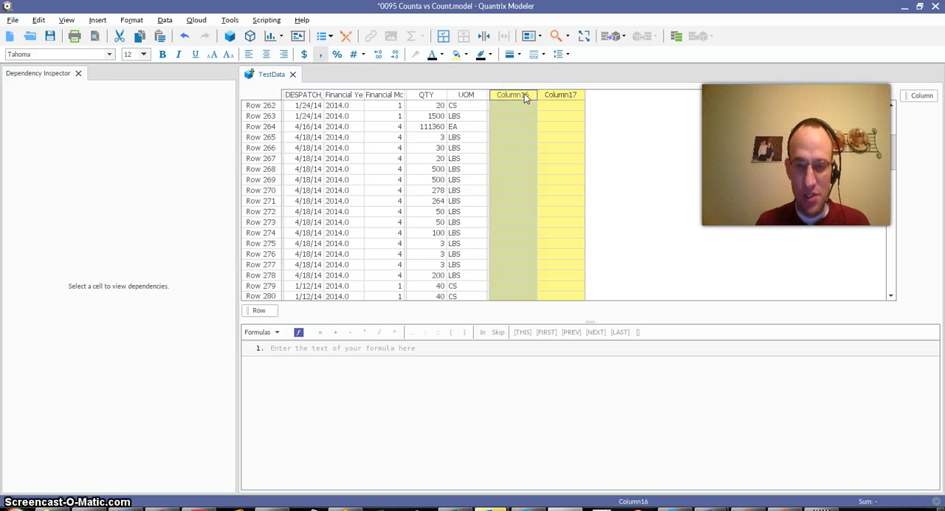
pyautogui.write('= ')
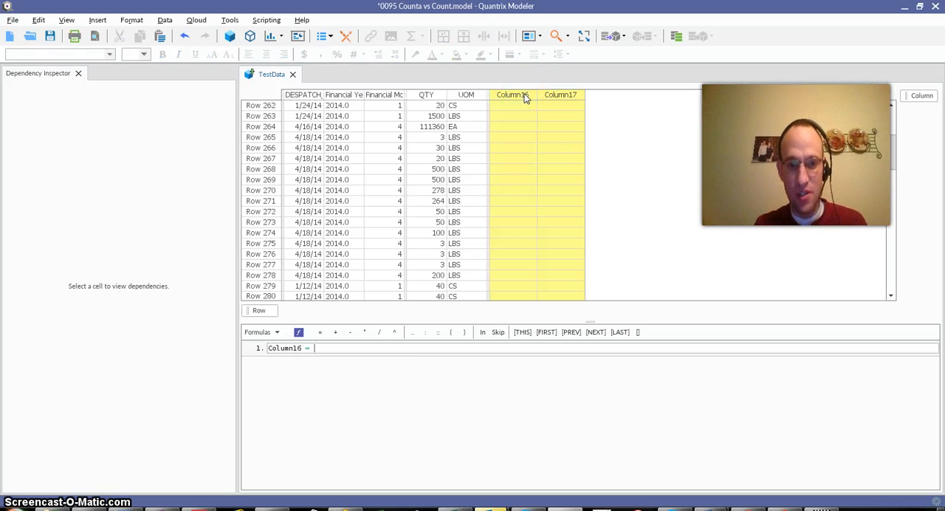
pyautogui.write('sumif(')
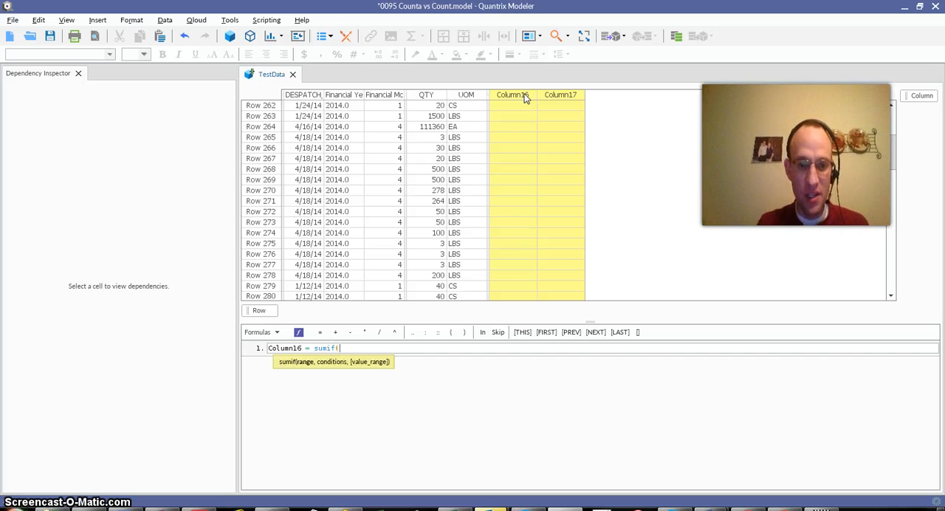
pyautogui.click(392, 98)
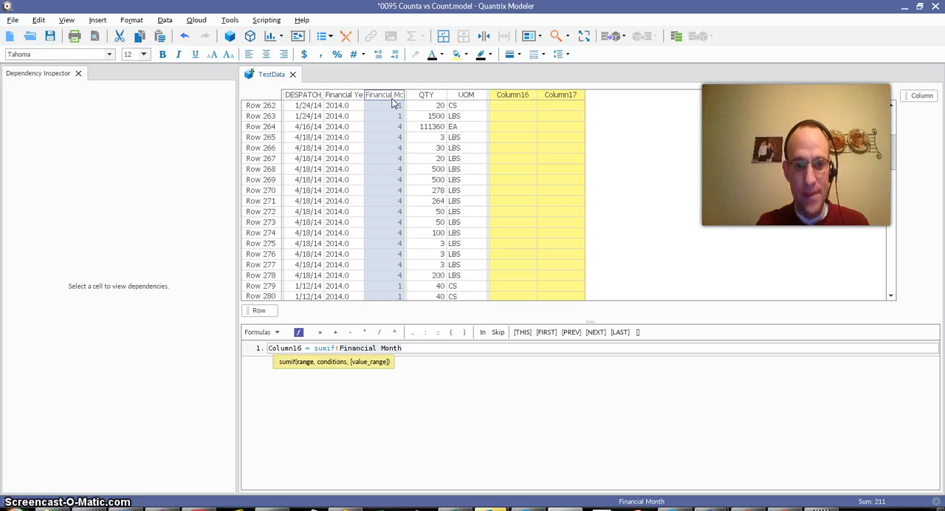
pyautogui.write(',')
pyautogui.click(393, 99)
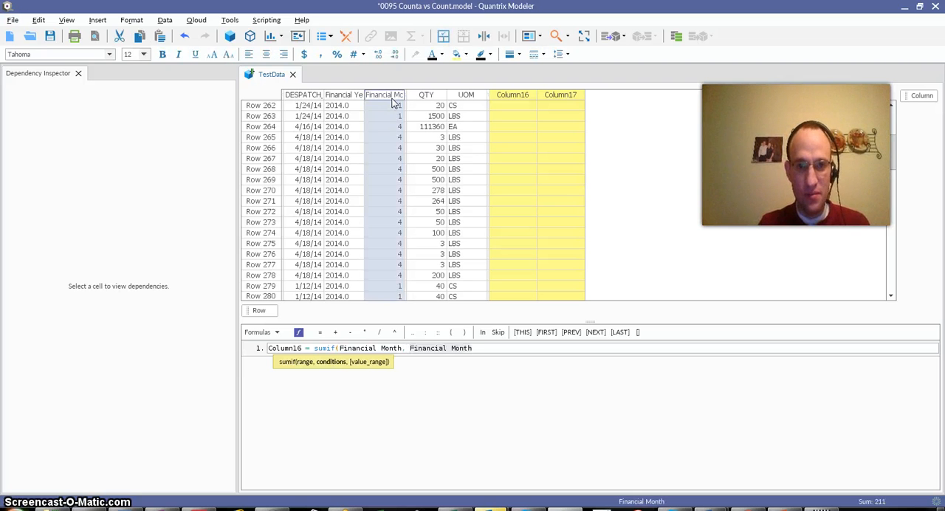
pyautogui.write(',')
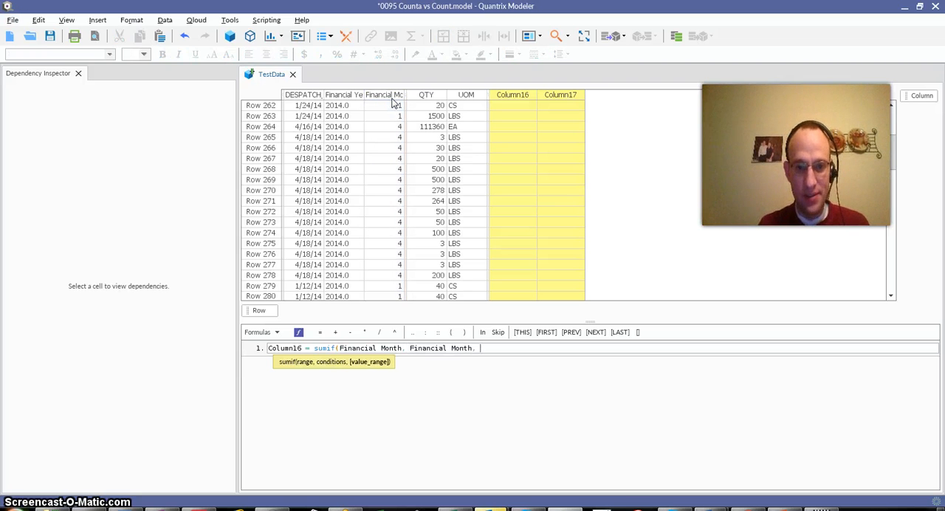
pyautogui.click(434, 96)
pyautogui.write(')')
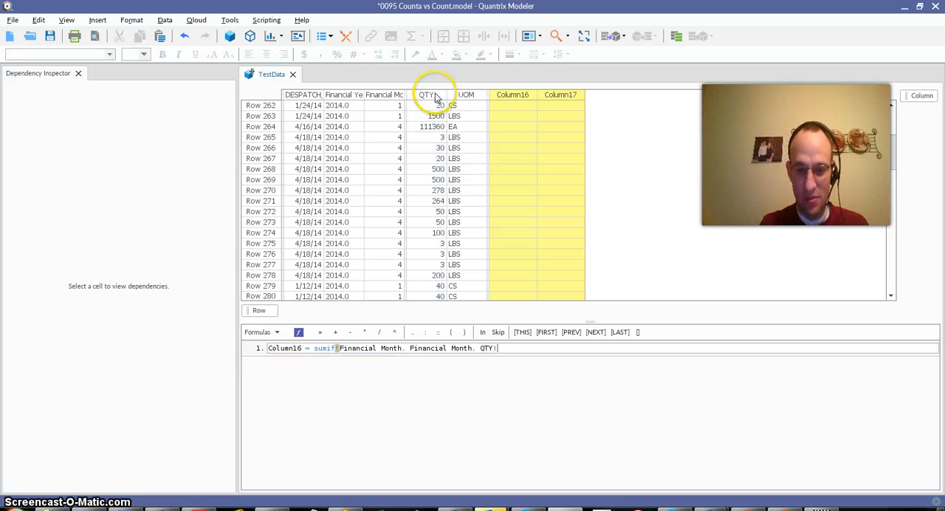
pyautogui.press('Return')
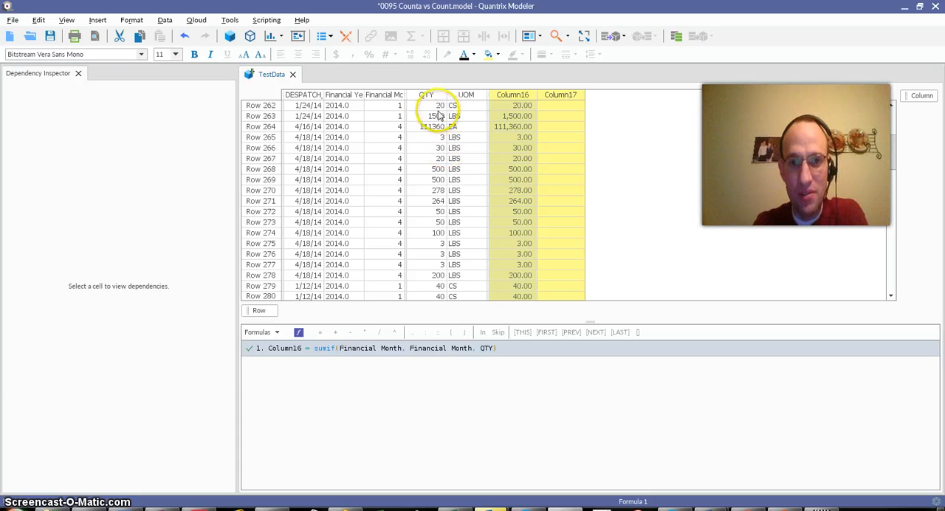
# - Compare the Column16 results with the QTY values across the matrix rows, from Row 1 to the last rows
pyautogui.click(437, 137)
pyautogui.click(434, 179)
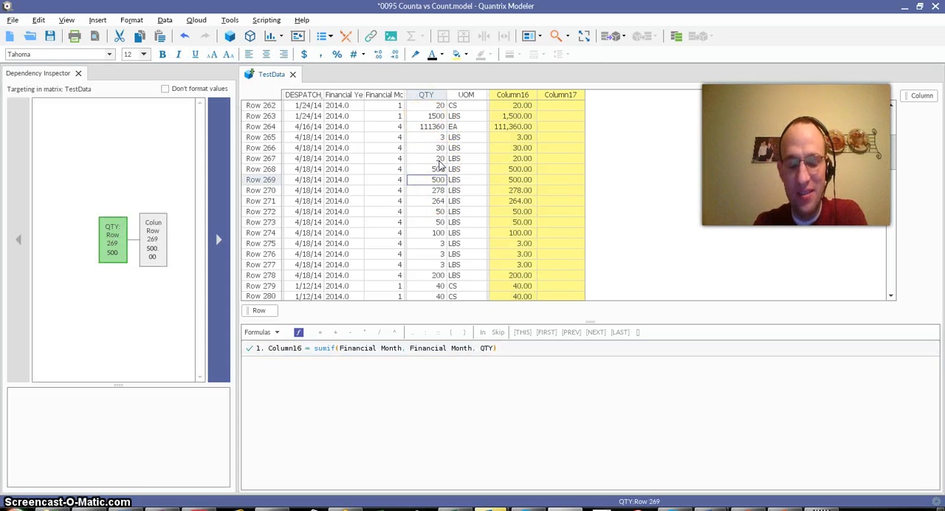
pyautogui.click(513, 212)
pyautogui.click(437, 213)
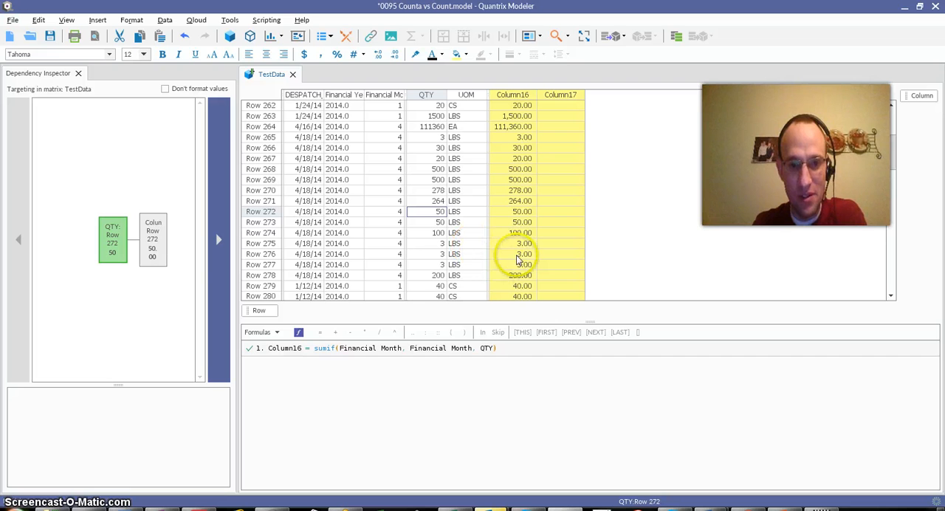
pyautogui.click(509, 223)
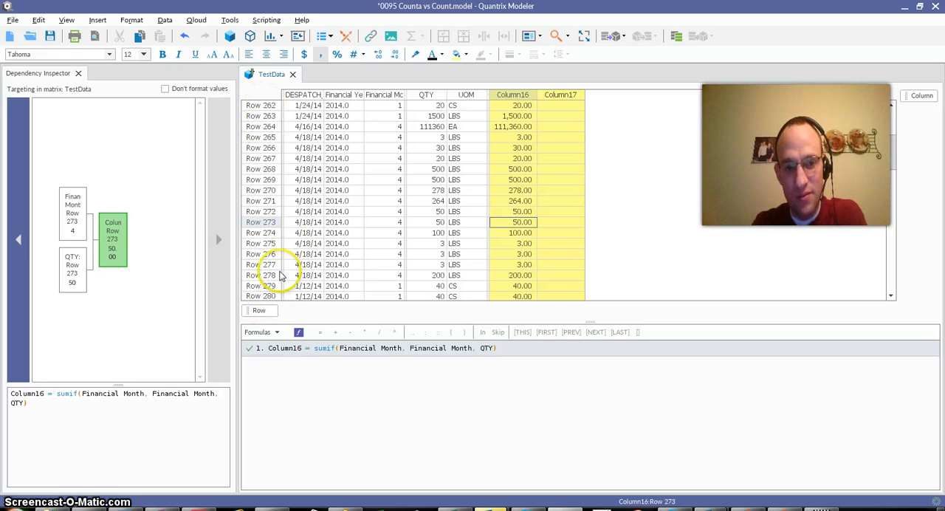
pyautogui.scroll(-11, 285, 274)
pyautogui.moveTo(891, 218); pyautogui.dragTo(902, 295)
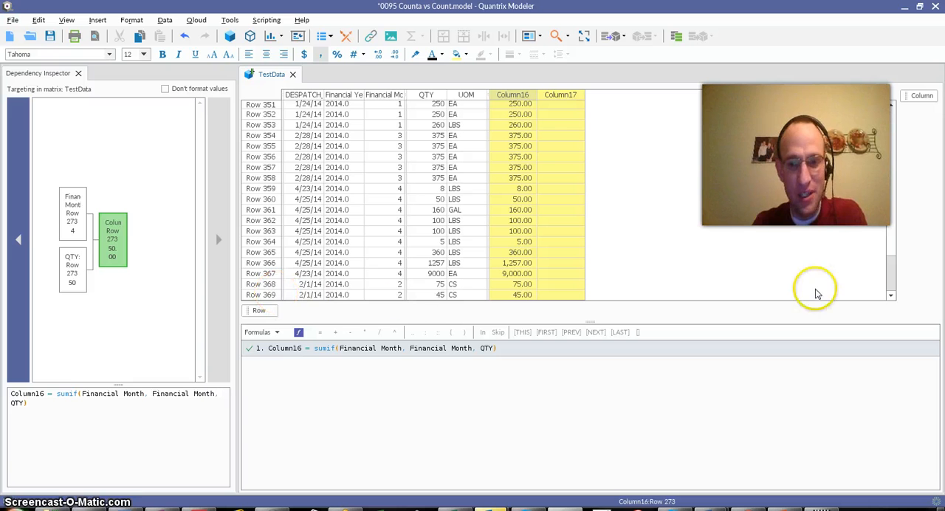
pyautogui.moveTo(893, 280); pyautogui.dragTo(896, 95)
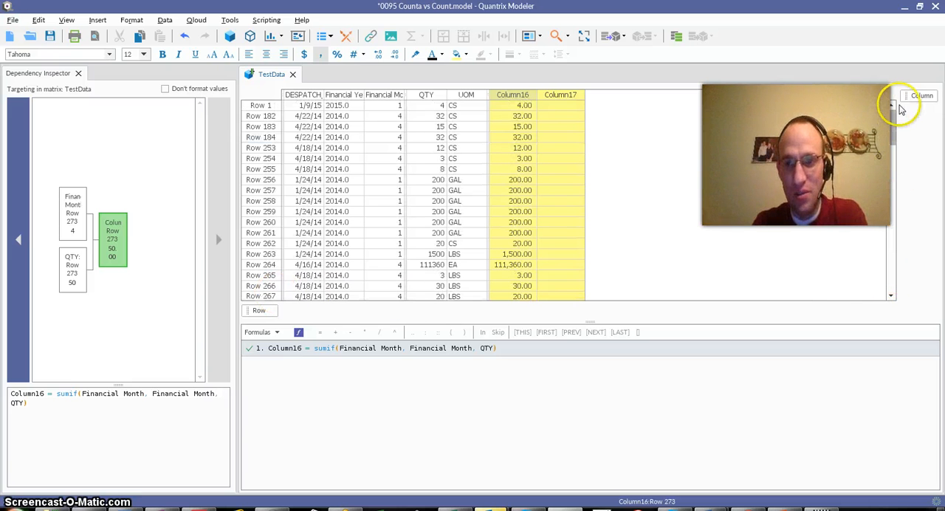
pyautogui.click(260, 107)
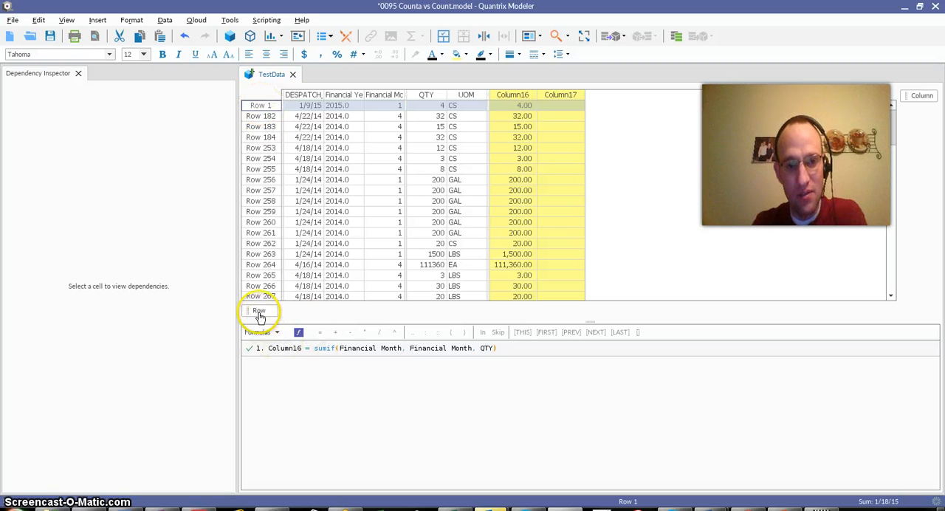
# - Start a sumif formula for Column17 with the range Financial Month:row[First]..Financial Month:row[Last]
pyautogui.click(554, 96)
pyautogui.write('= ')
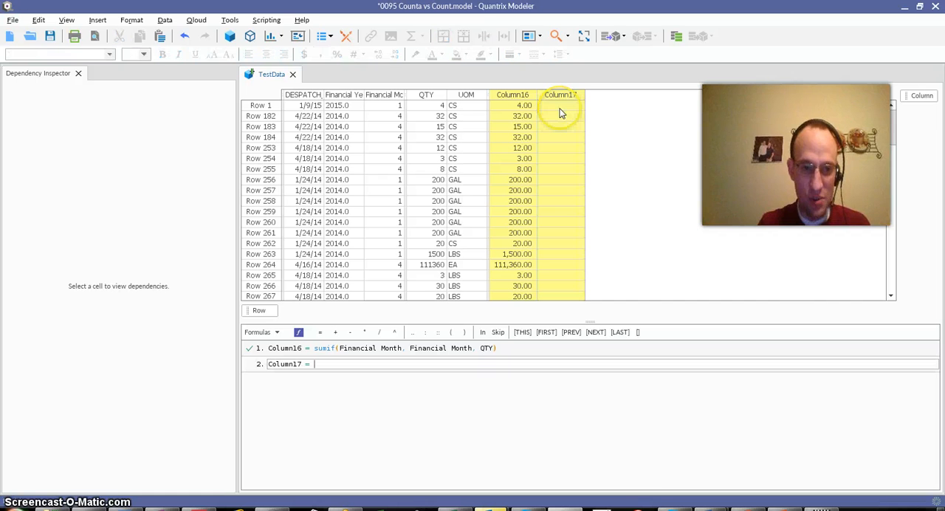
pyautogui.write('sumif(')
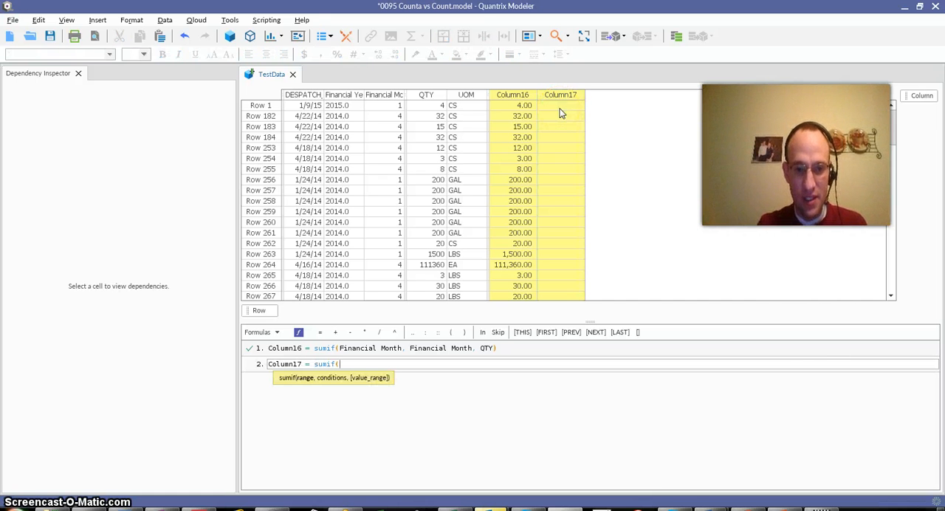
pyautogui.click(379, 95)
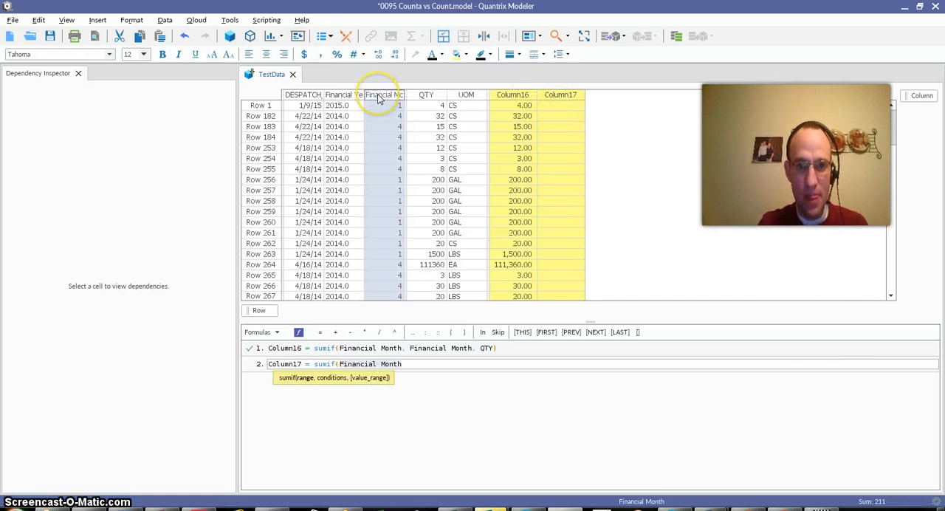
pyautogui.write(':row[F')
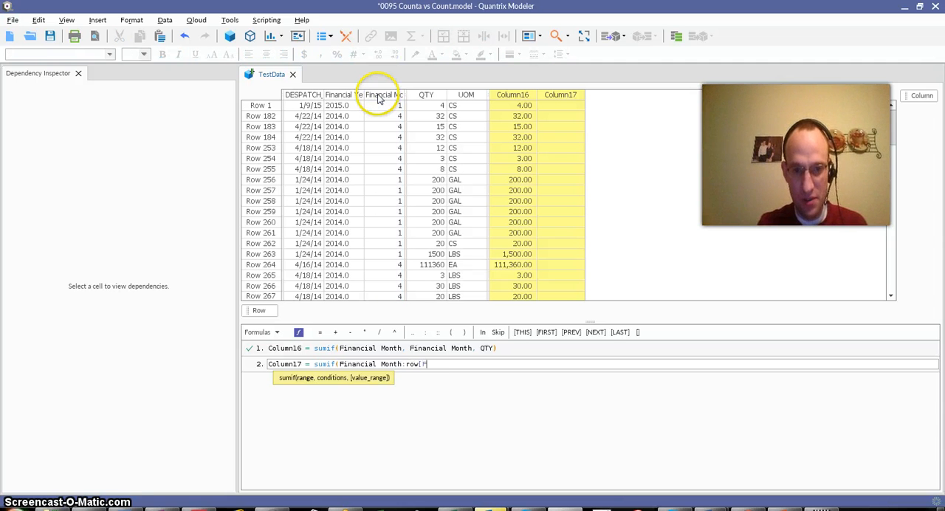
pyautogui.write('irst]')
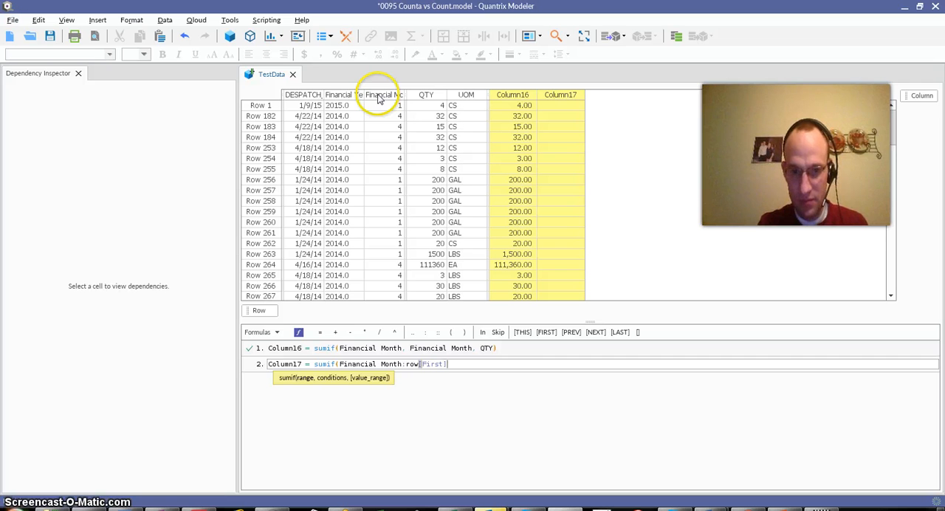
pyautogui.write('..')
pyautogui.click(378, 98)
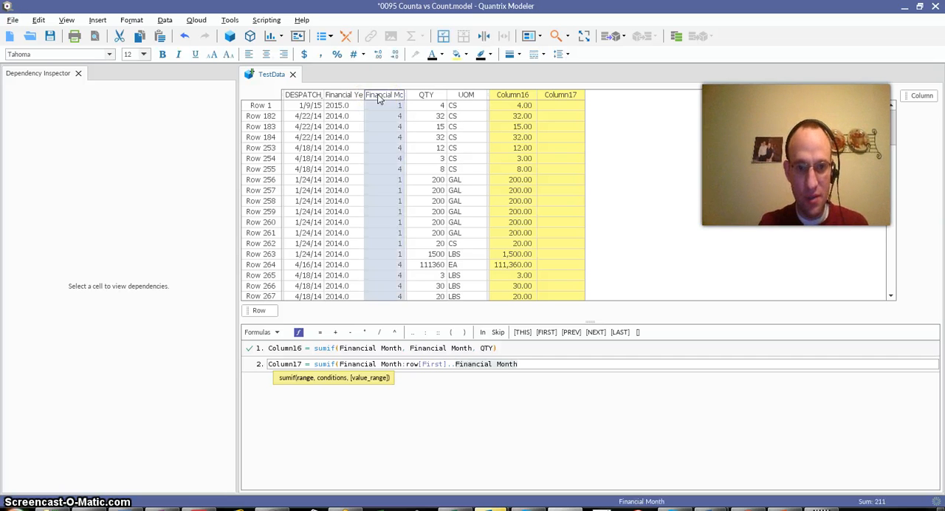
pyautogui.write(':row')
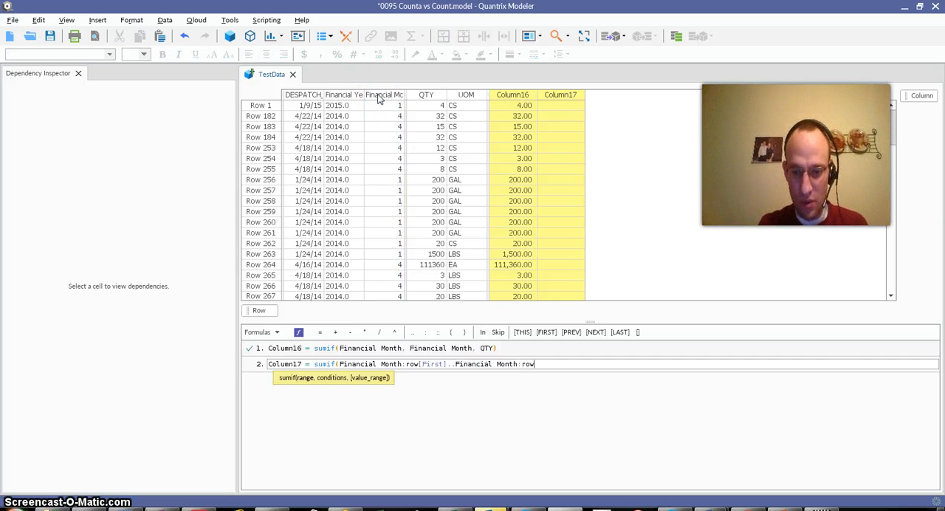
pyautogui.write('[Last')
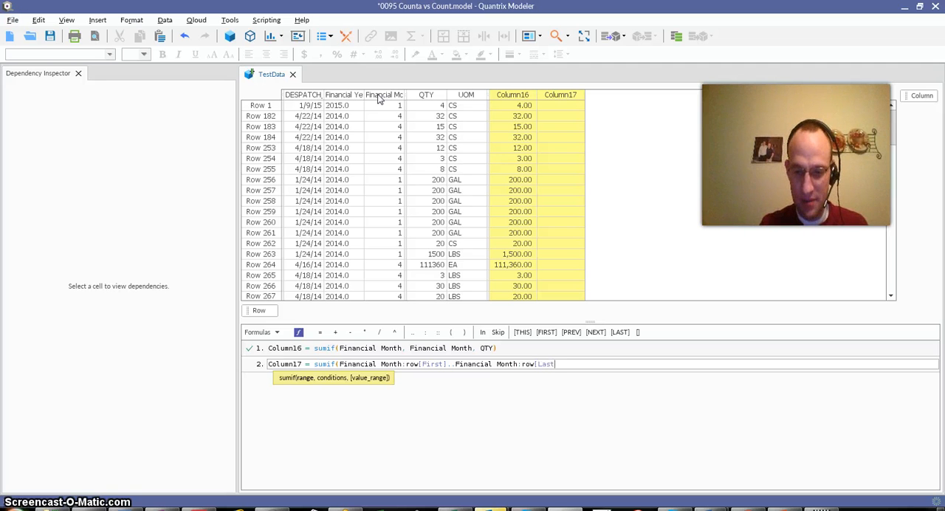
pyautogui.write('],')
# - Add Financial Month as the sumif condition in the Column17 formula, trying the [THIS] qualifier and removing it again
pyautogui.click(381, 96)
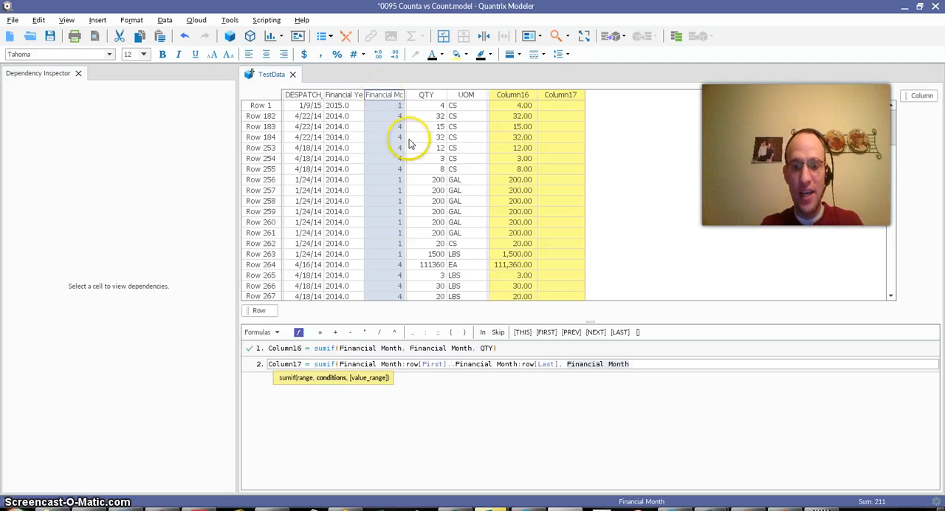
pyautogui.click(522, 332)
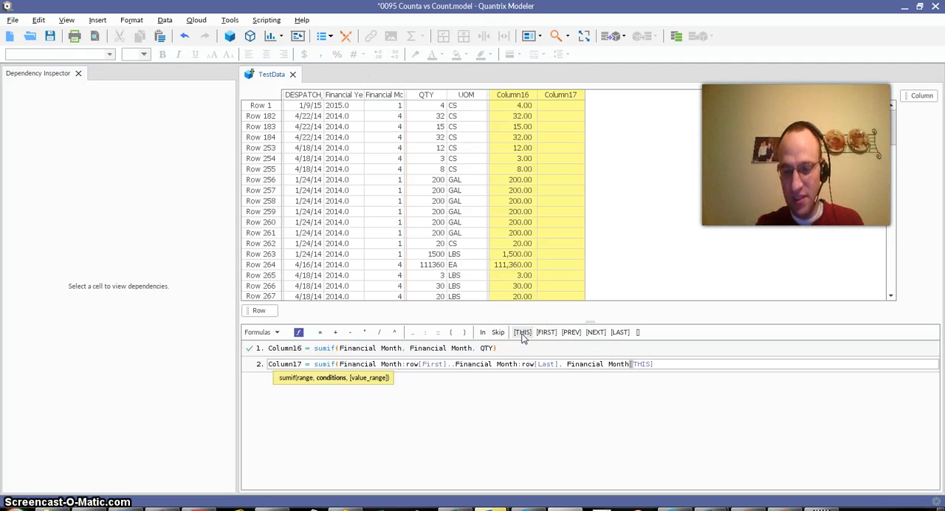
pyautogui.press('BackSpace')
pyautogui.press('BackSpace')
pyautogui.press('BackSpace')
pyautogui.press('BackSpace')
pyautogui.press('BackSpace')
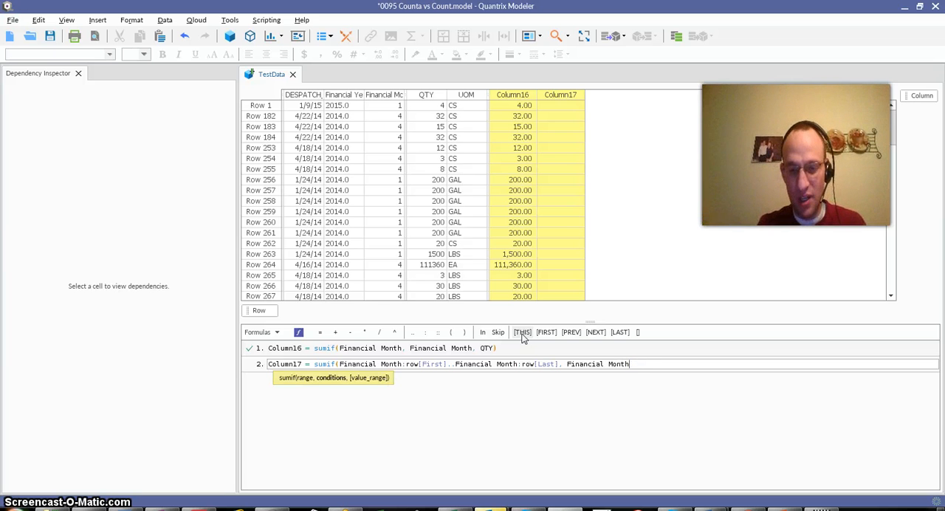
pyautogui.write(',')
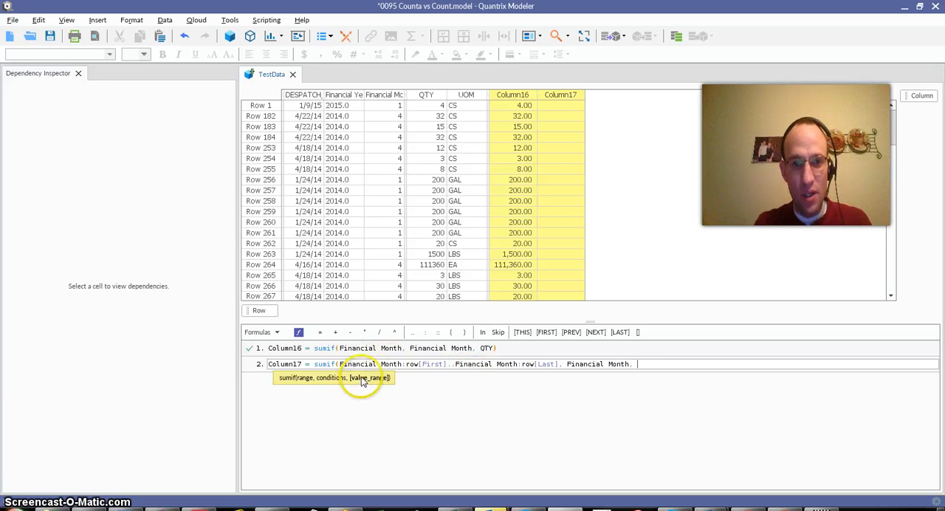
# - Add QTY:row[this]..QTY:row[Last] as the value range of the Column17 sumif formula
pyautogui.click(426, 97)
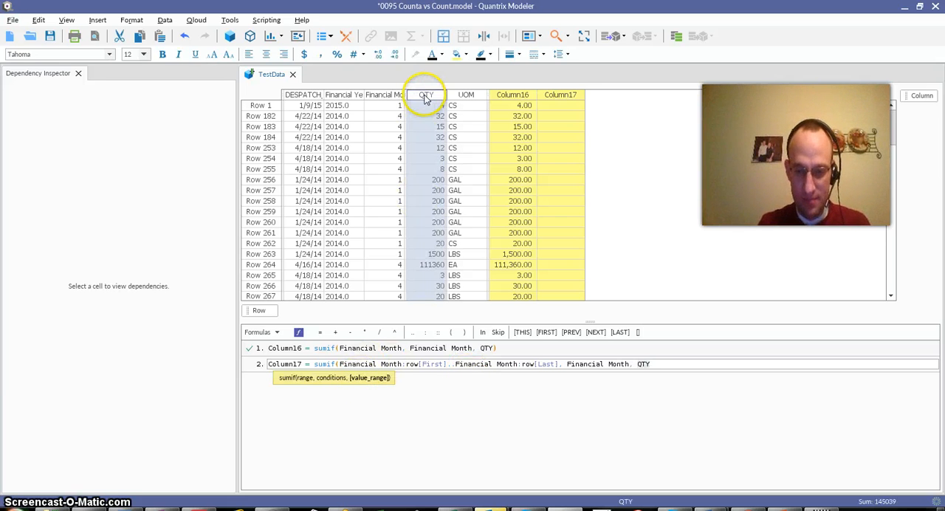
pyautogui.write(')')
pyautogui.write('row[this]..')
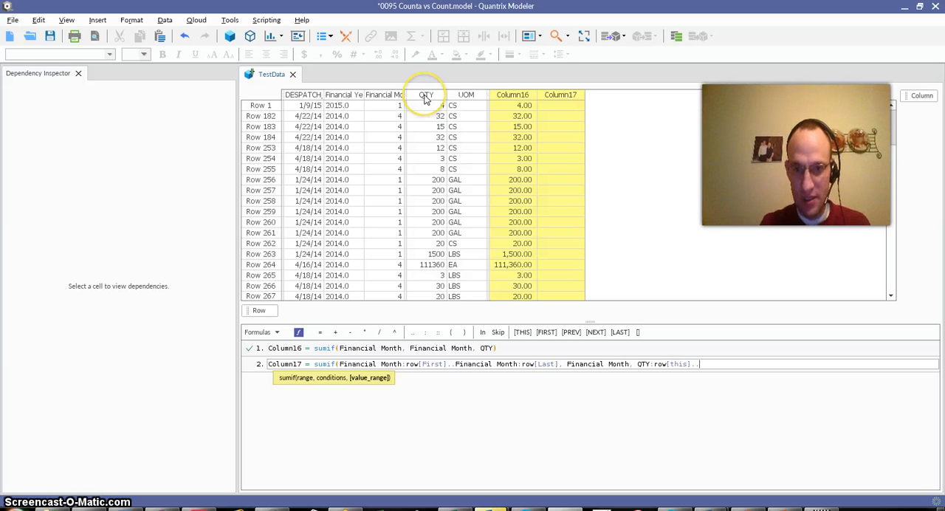
pyautogui.click(426, 96)
pyautogui.write(':row[Last')
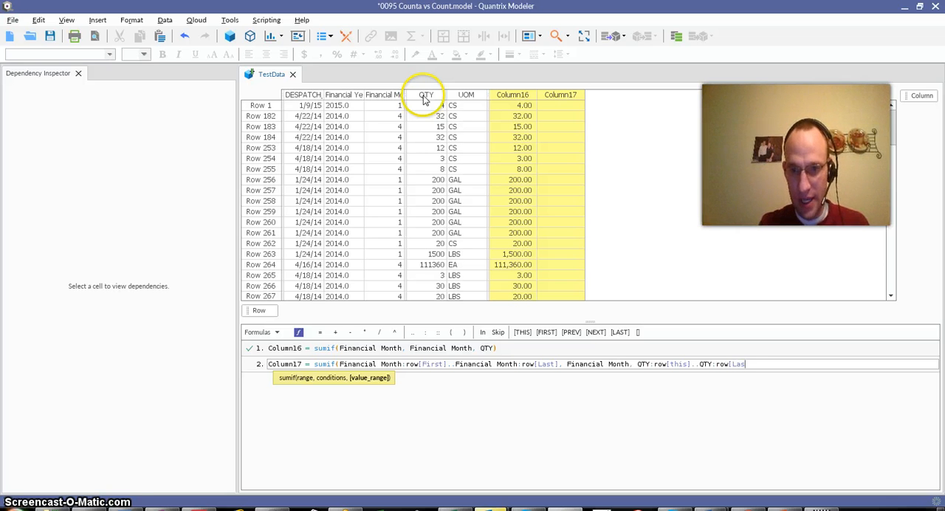
# - Change the start of the QTY value range in the Column17 formula to row[First]
pyautogui.click(687, 363)
pyautogui.press('BackSpace')
pyautogui.press('BackSpace')
pyautogui.press('BackSpace')
pyautogui.press('BackSpace')
pyautogui.press('BackSpace')
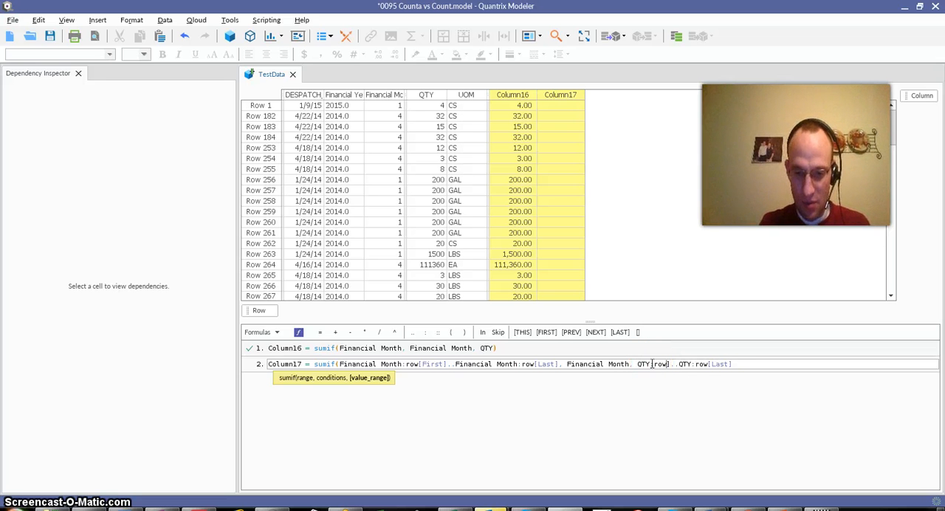
pyautogui.write('[First')
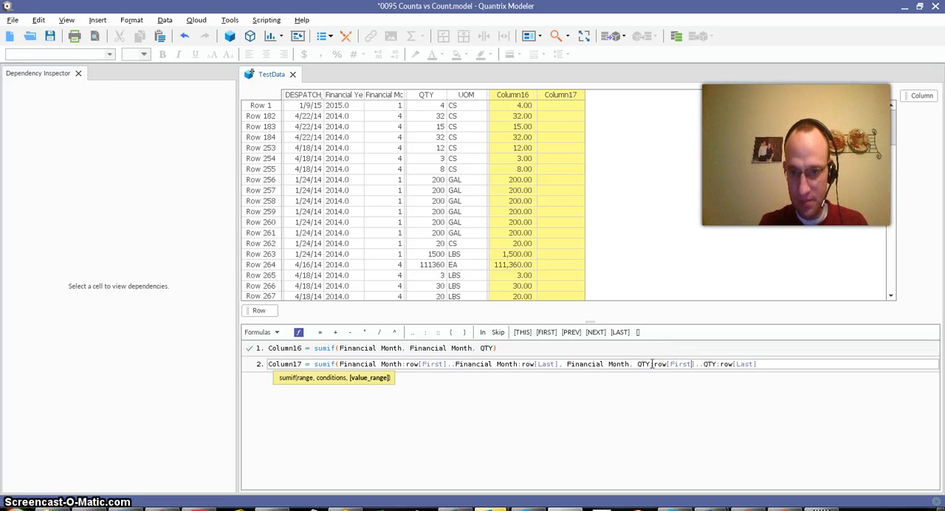
pyautogui.click(795, 363)
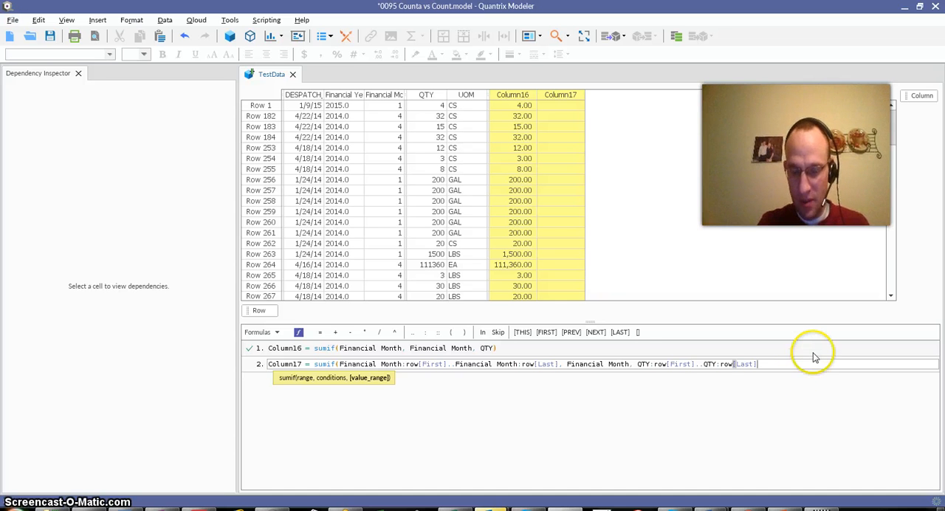
# - Close and commit the Column17 sumif formula, and check its result in Row 182
pyautogui.write(')')
pyautogui.press('Return')
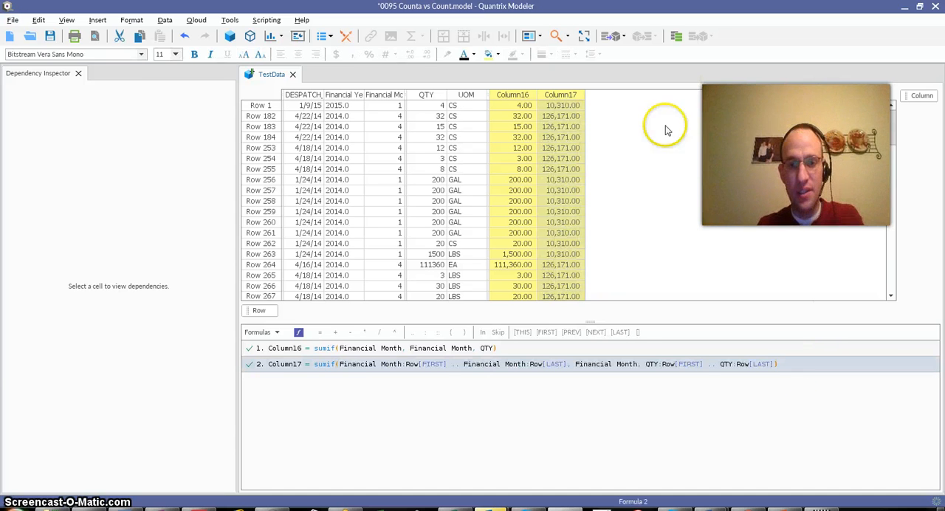
pyautogui.click(556, 116)
# - Filter the TestData matrix to the rows whose Financial Month equals 1, using the Row 256 value
pyautogui.click(378, 137)
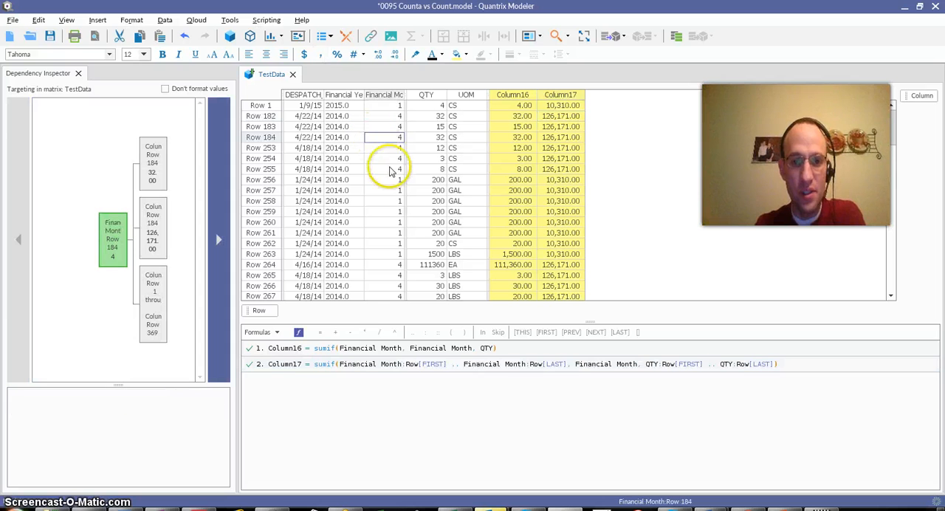
pyautogui.click(389, 180)
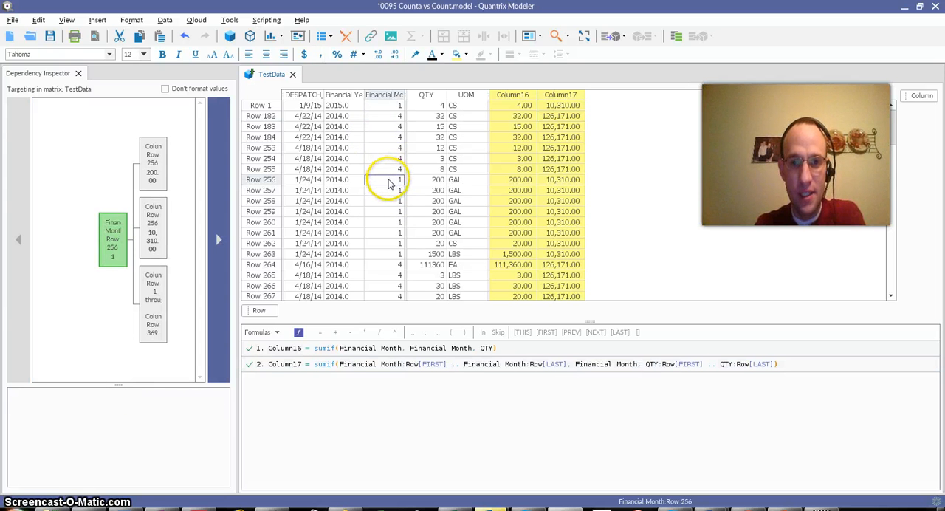
pyautogui.rightClick(389, 180)
pyautogui.click(434, 385)
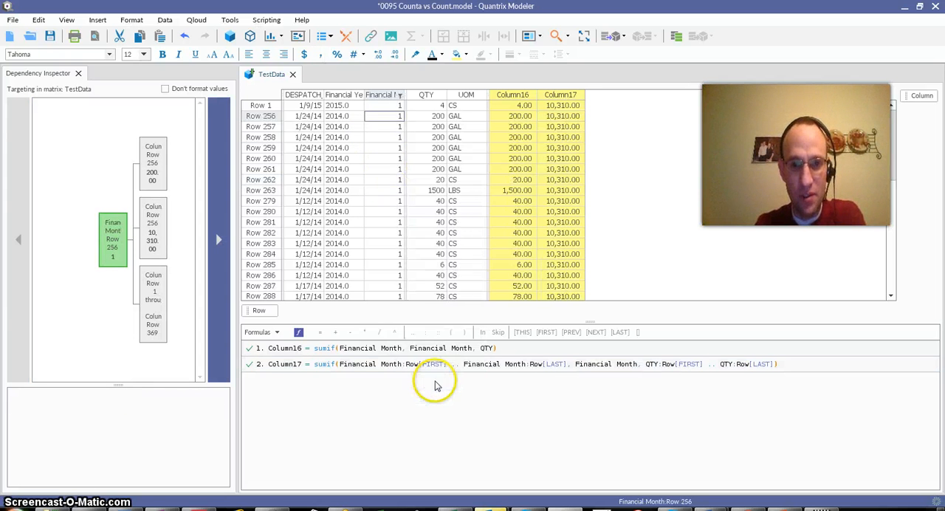
# - Select QTY values in the filtered rows to calculate their sum and compare it with the Column17 total
pyautogui.click(440, 106)
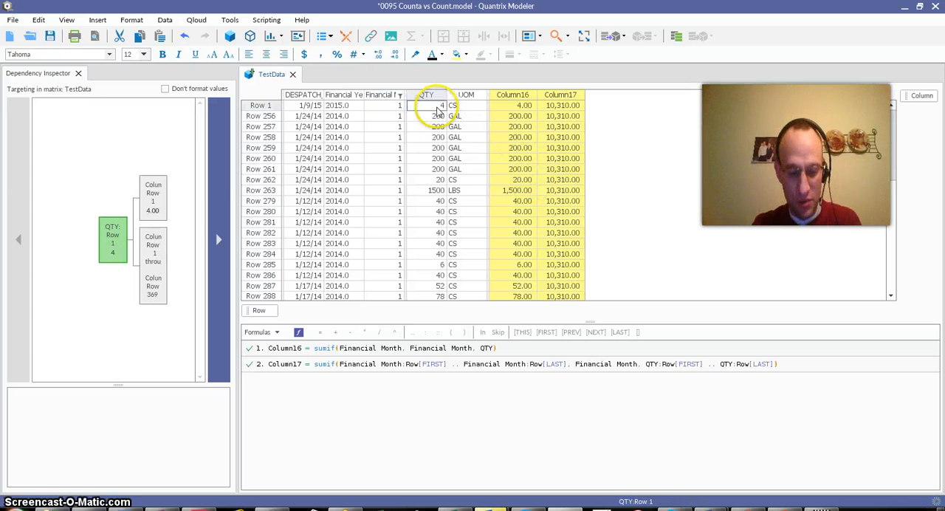
pyautogui.hotkey('ctrl', 'shift', 'Down')
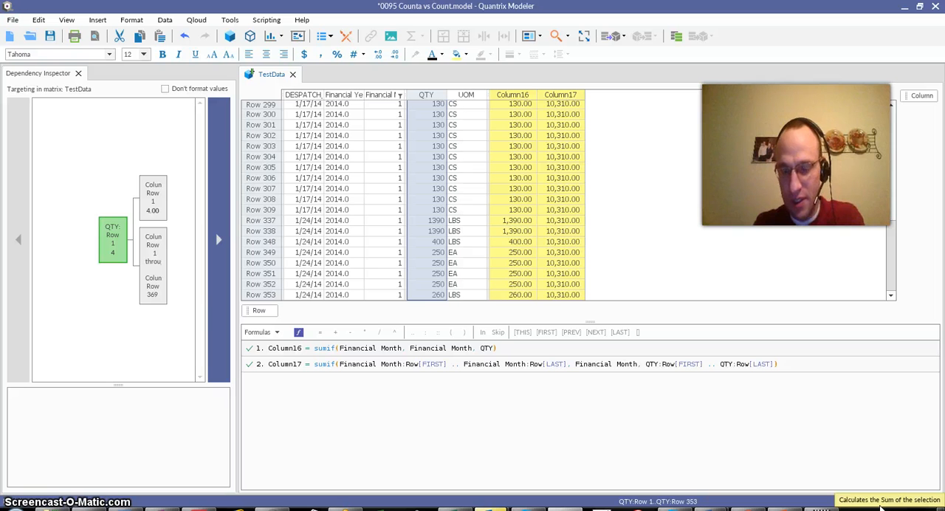
pyautogui.click(555, 221)
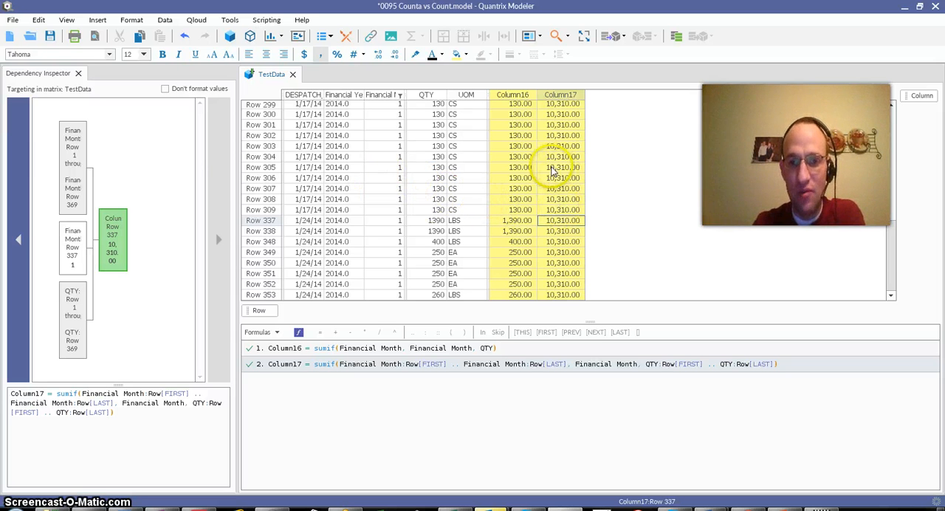
pyautogui.moveTo(437, 125); pyautogui.dragTo(428, 234)
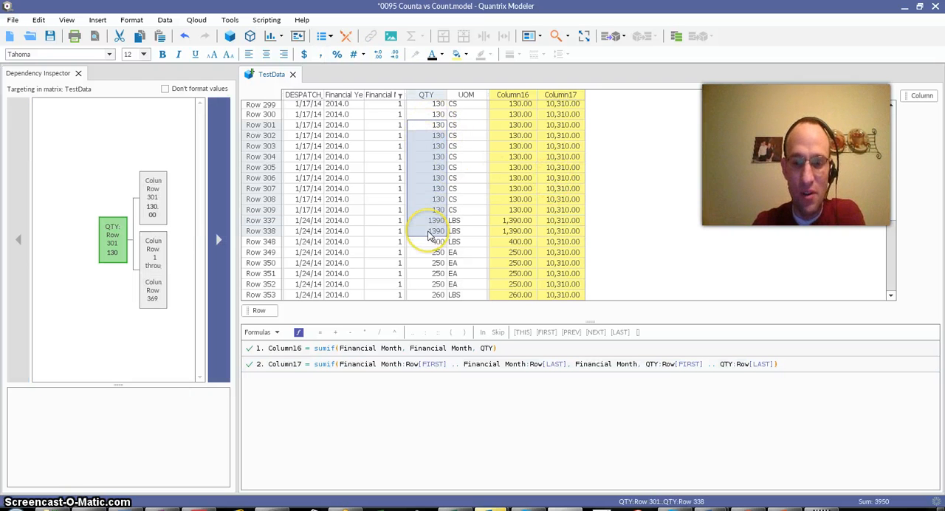